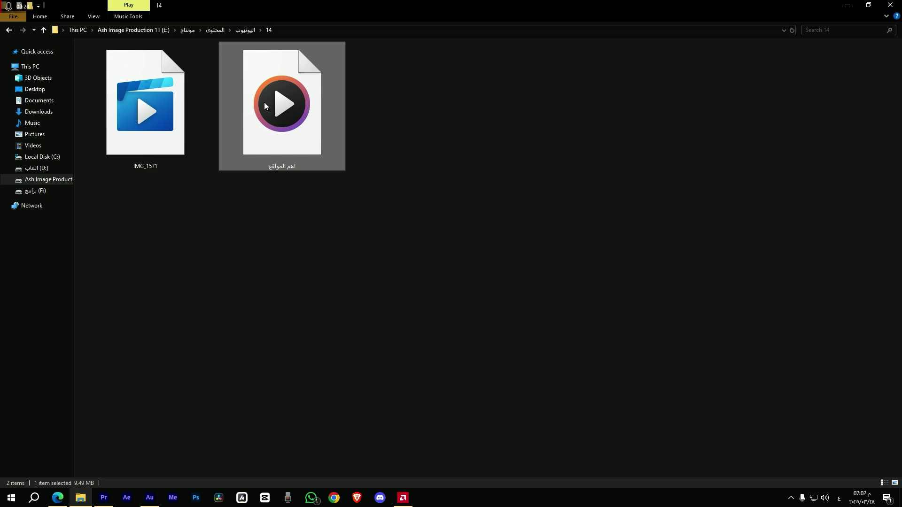
{"action": "mouse_move", "coordinate": [265, 105]}
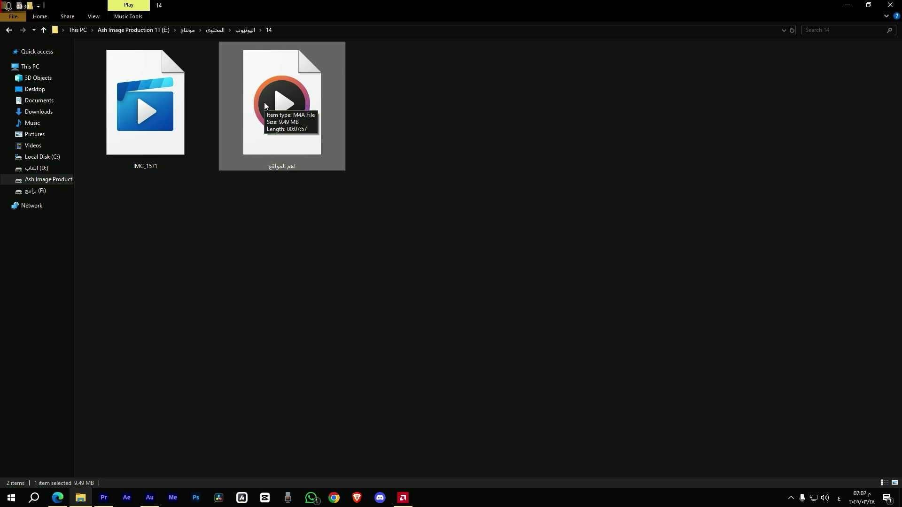
{"action": "left_click_drag", "start_coordinate": [141, 147], "coordinate": [280, 391]}
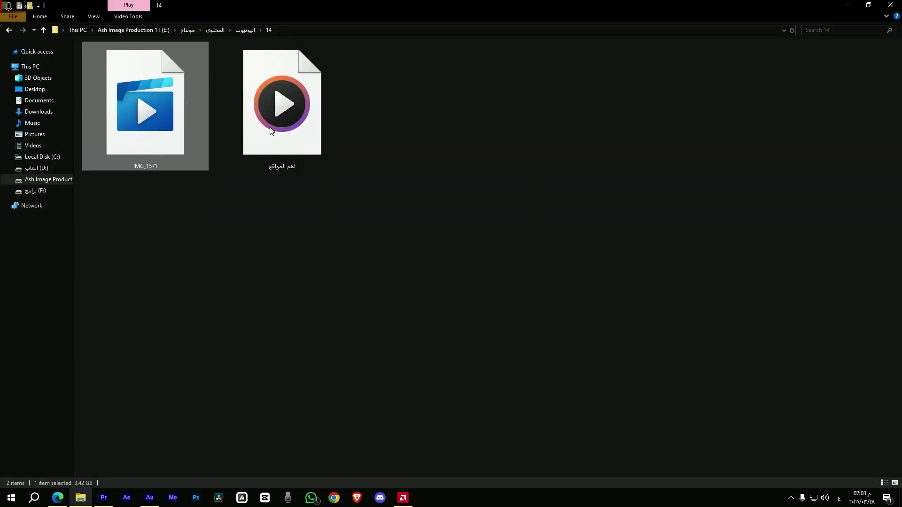
{"action": "left_click_drag", "start_coordinate": [270, 130], "coordinate": [263, 245]}
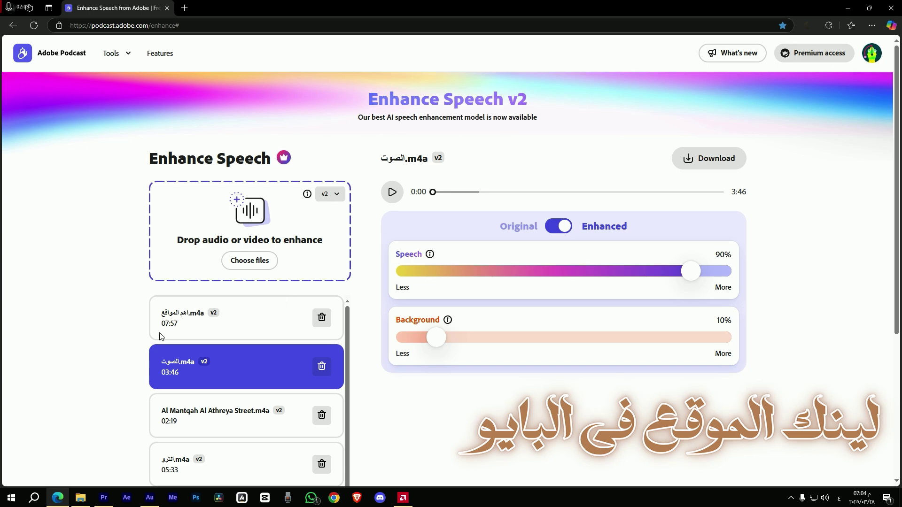
Step: In Adobe Podcast, set the Speech enhancement of اهم المواقع.m4a to 80% and download the enhanced audio
{"action": "left_click", "coordinate": [261, 321]}
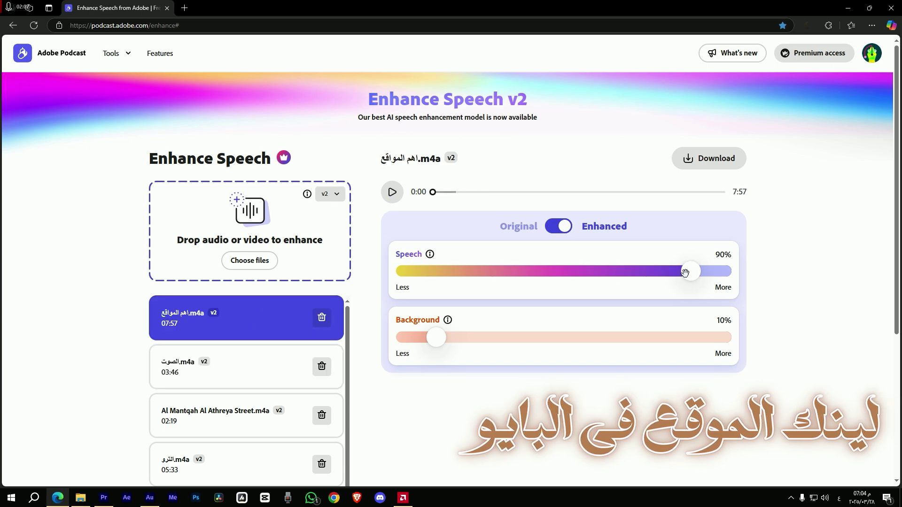
{"action": "left_click_drag", "start_coordinate": [684, 273], "coordinate": [655, 274]}
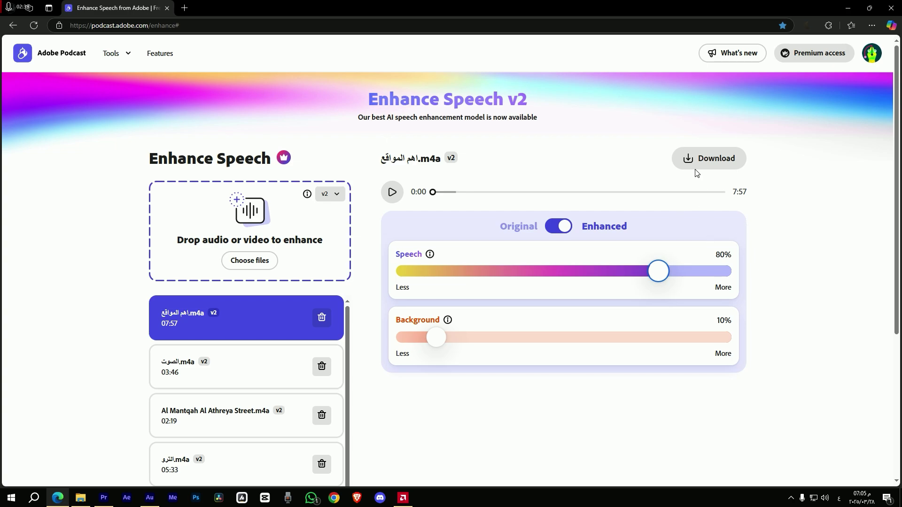
{"action": "left_click", "coordinate": [721, 159]}
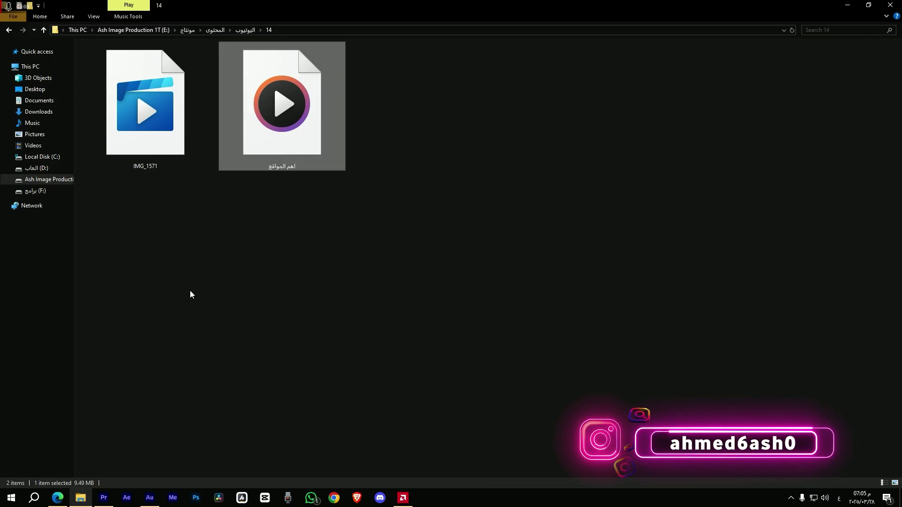
Step: Copy the enhanced file اهم المواقع-esv2-80p-bg-10p from the Downloads folder into folder 14
{"action": "left_click", "coordinate": [51, 112]}
{"action": "left_click", "coordinate": [115, 94]}
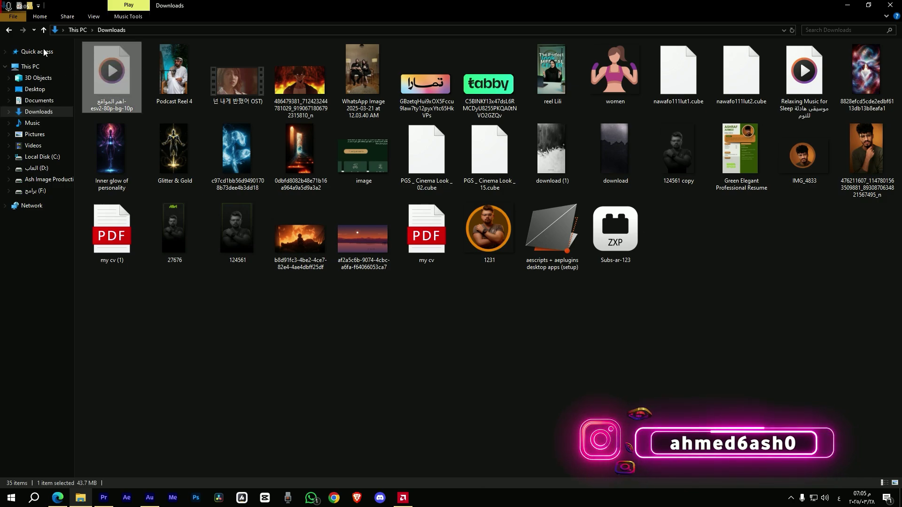
{"action": "key", "text": "ctrl+c"}
{"action": "key", "text": "alt+Left"}
{"action": "key", "text": "ctrl+v"}
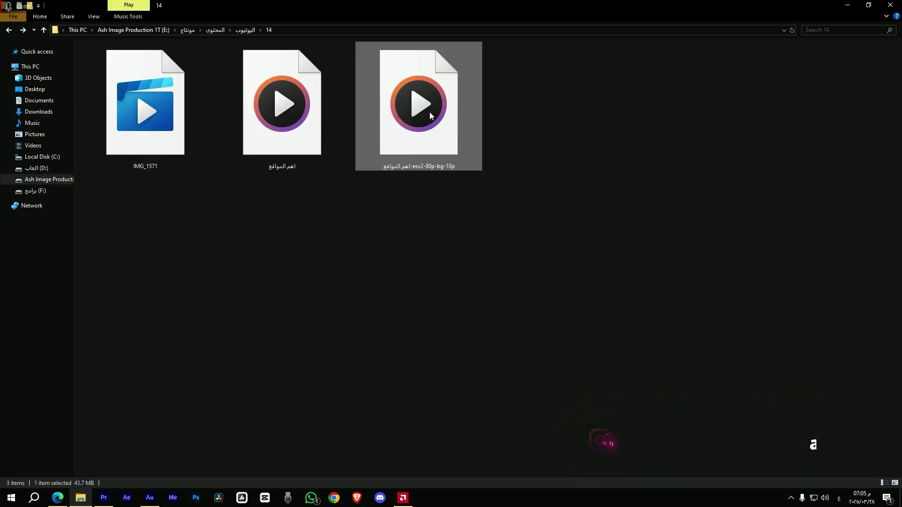
Step: Open the enhanced WAV in Adobe Audition and start recording a favorite with the whole waveform selected
{"action": "left_click_drag", "start_coordinate": [430, 112], "coordinate": [360, 224]}
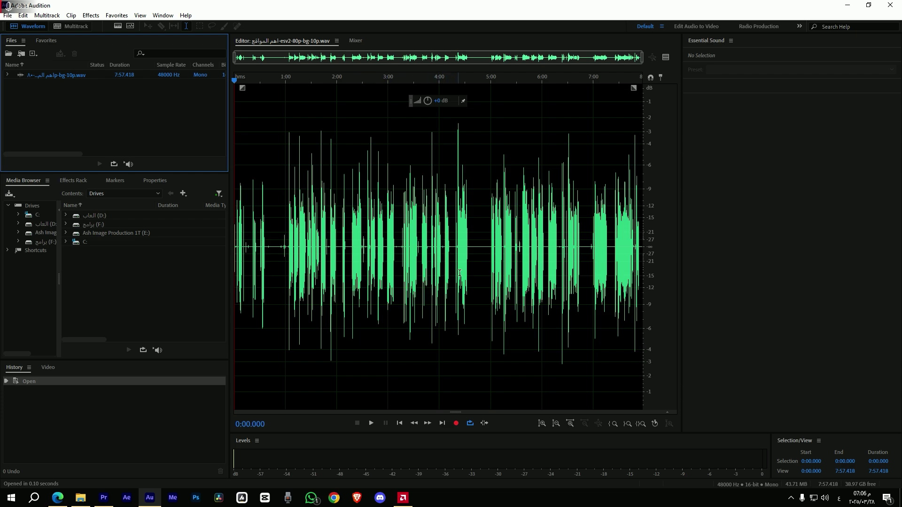
{"action": "key", "text": "ctrl+a"}
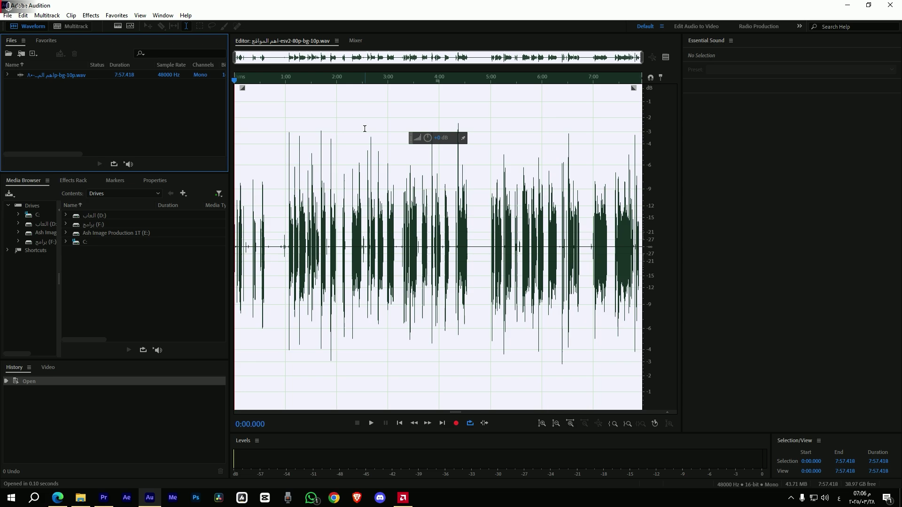
{"action": "left_click", "coordinate": [117, 15]}
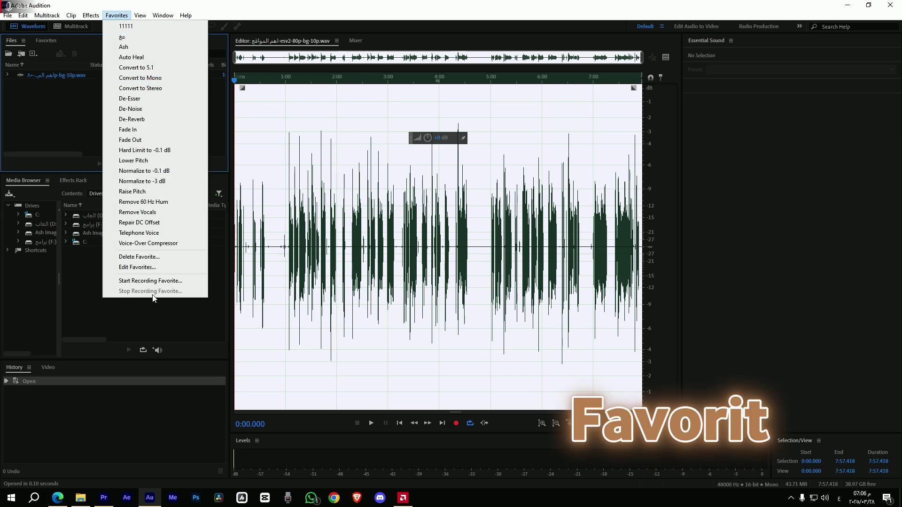
{"action": "left_click", "coordinate": [150, 280]}
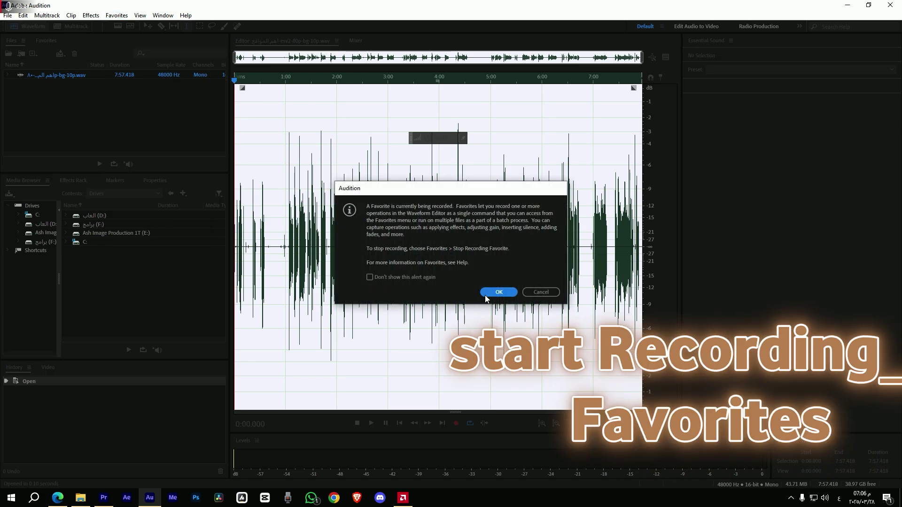
{"action": "left_click", "coordinate": [509, 294]}
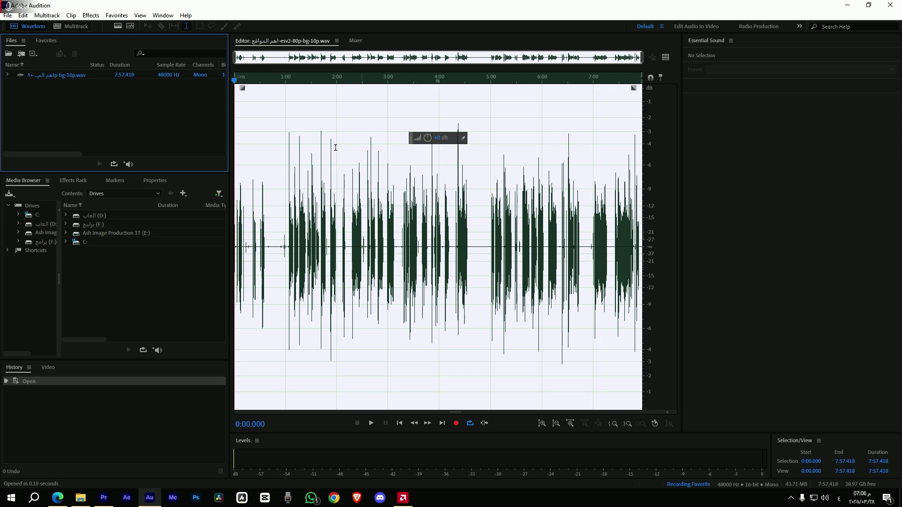
Step: Normalize the whole selected waveform to -6 dB
{"action": "left_click", "coordinate": [93, 16]}
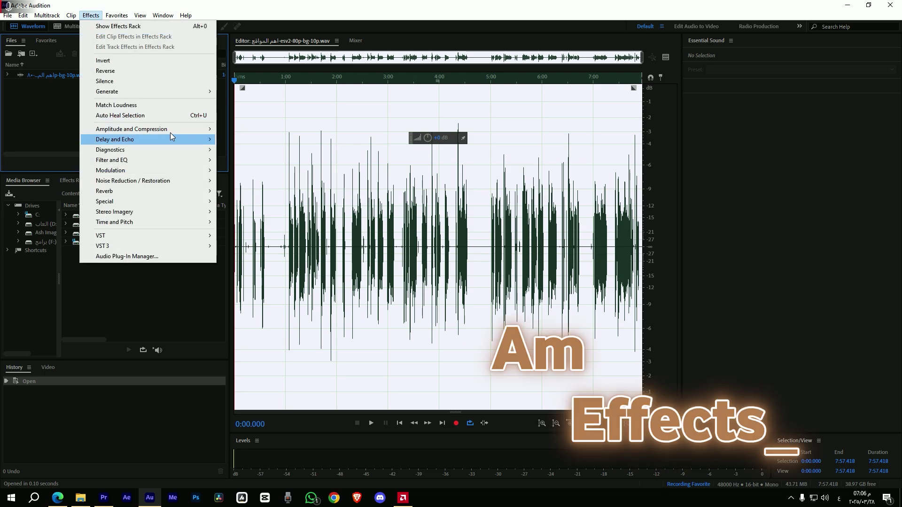
{"action": "mouse_move", "coordinate": [170, 129]}
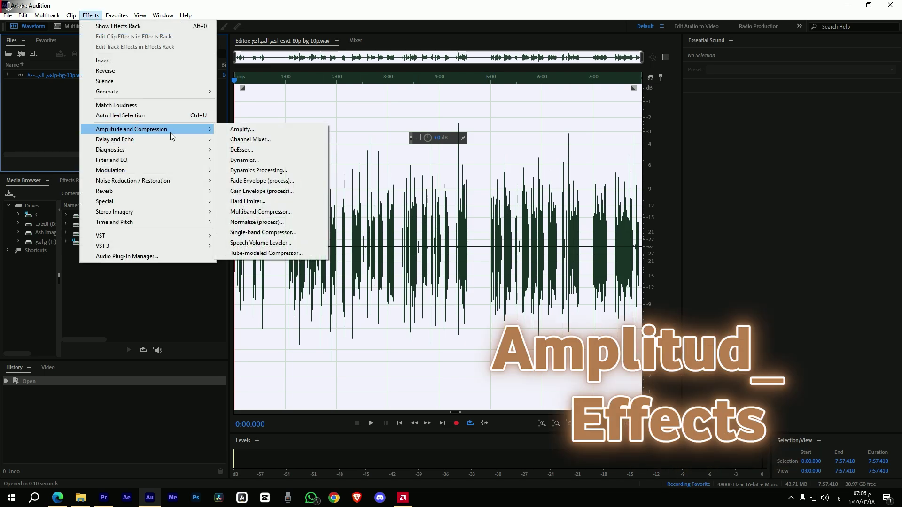
{"action": "left_click", "coordinate": [287, 222]}
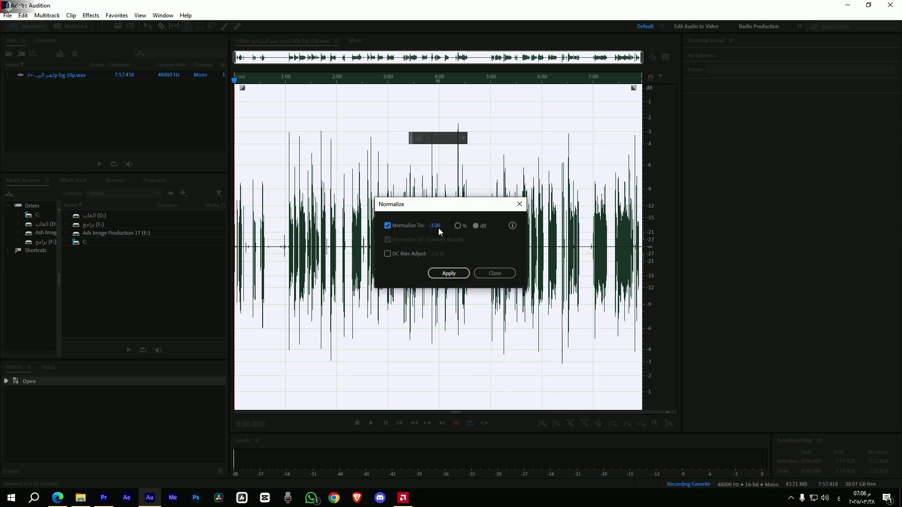
{"action": "type", "text": "-6"}
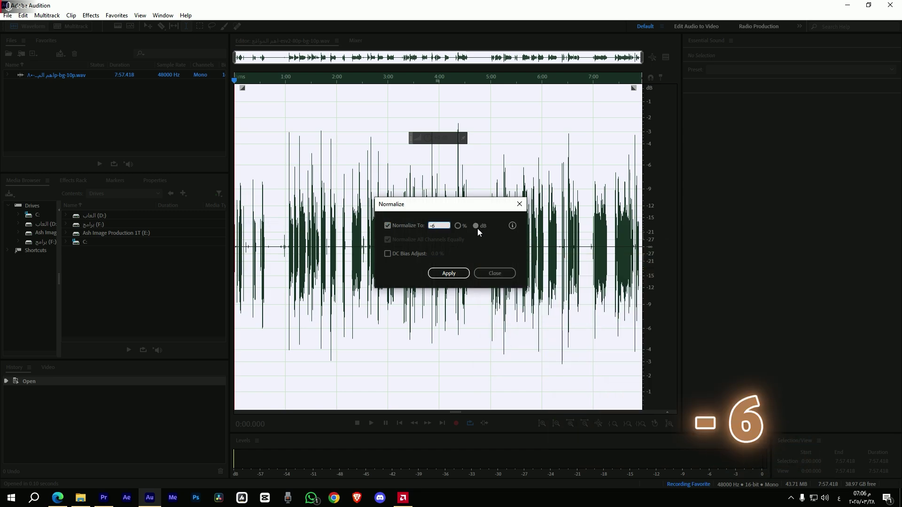
{"action": "left_click", "coordinate": [455, 273]}
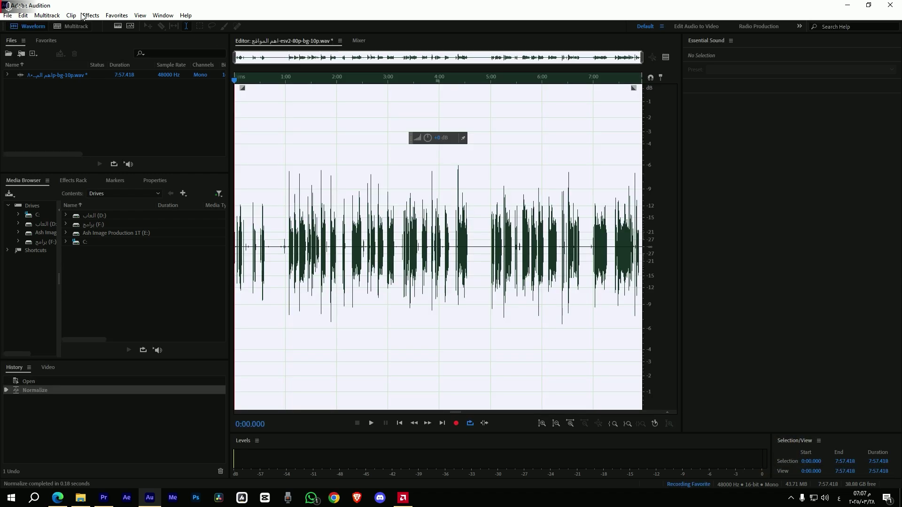
Step: Apply the Single-band Compressor to the selected audio with a -12 dB threshold and a 4:1 ratio
{"action": "left_click", "coordinate": [90, 15]}
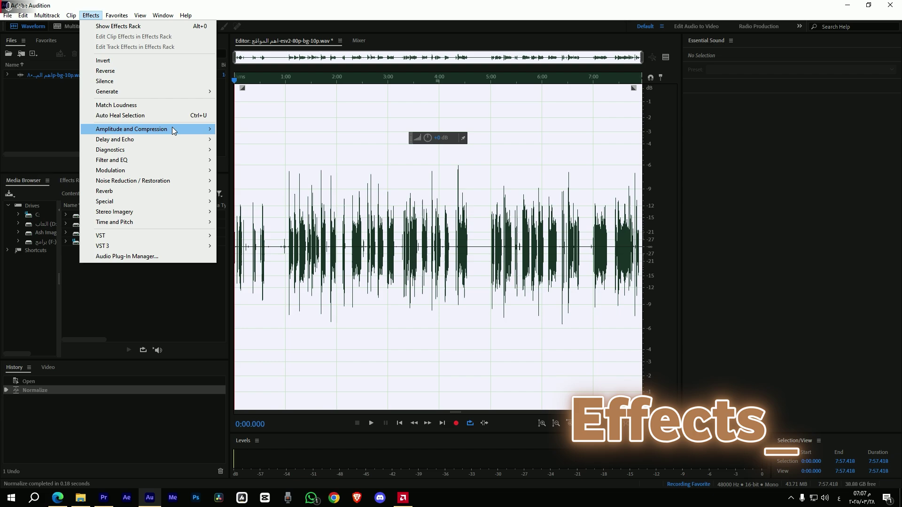
{"action": "mouse_move", "coordinate": [212, 129]}
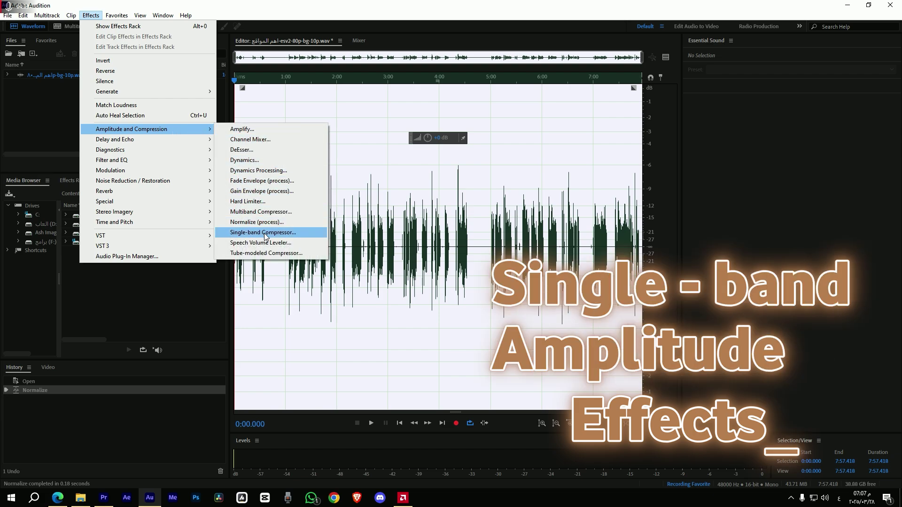
{"action": "left_click", "coordinate": [282, 232]}
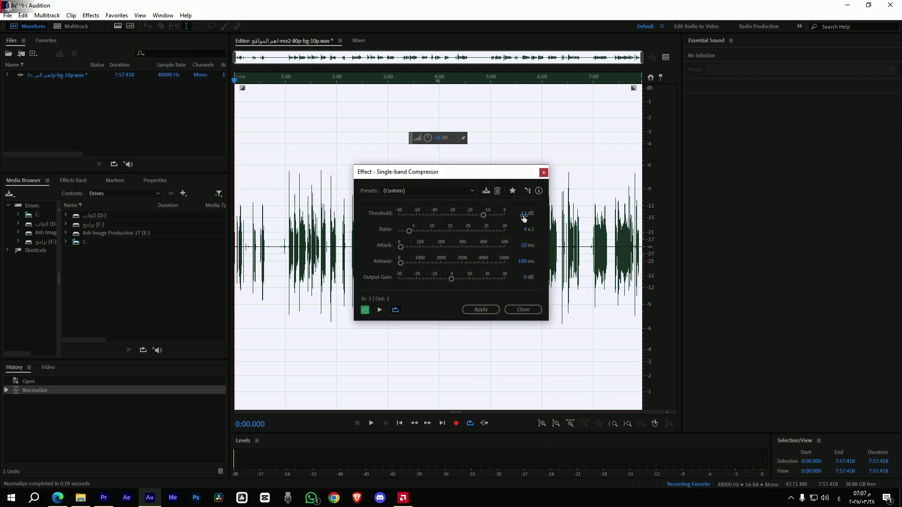
{"action": "left_click", "coordinate": [523, 214]}
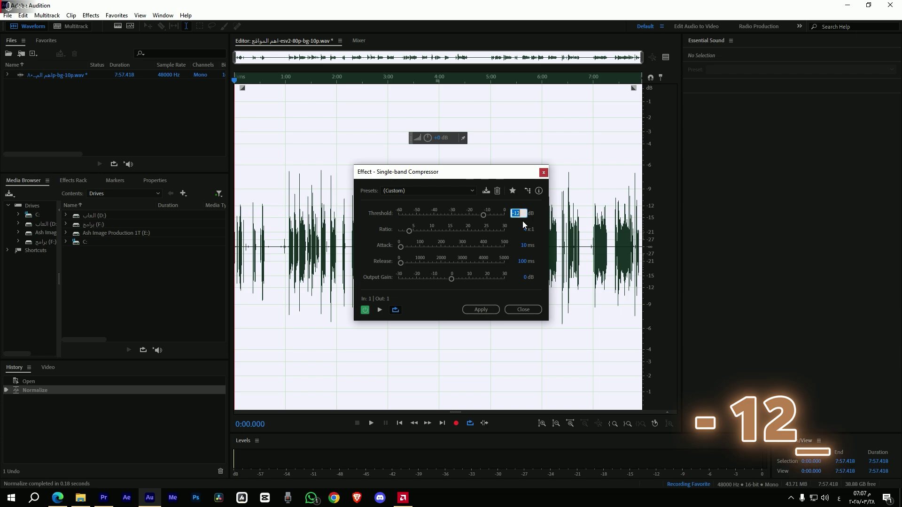
{"action": "left_click", "coordinate": [524, 230]}
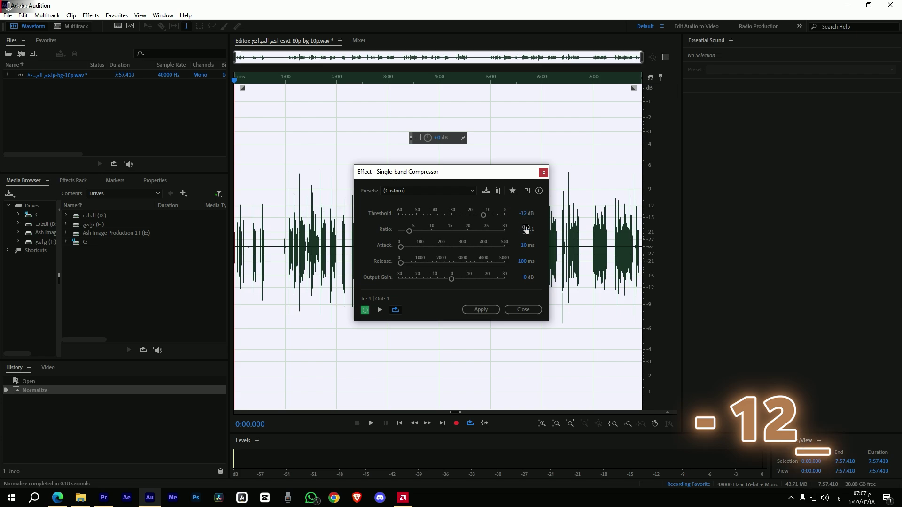
{"action": "left_click", "coordinate": [484, 309]}
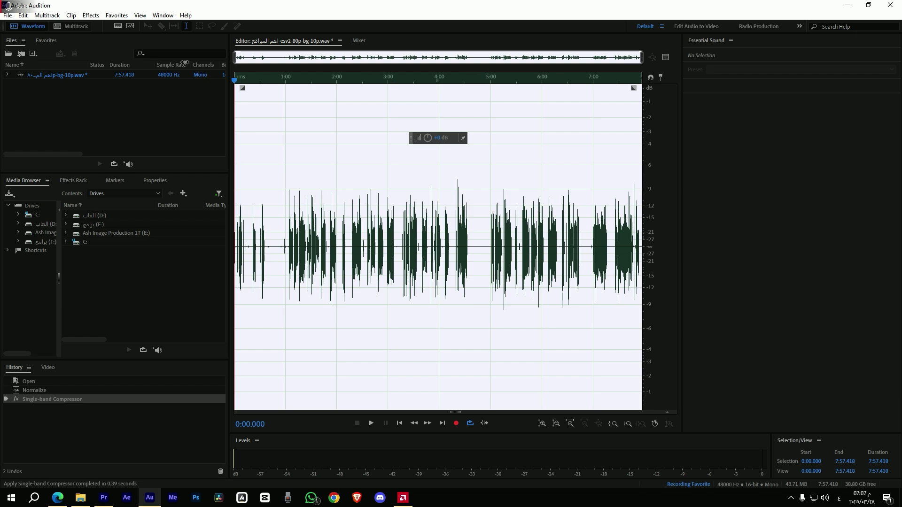
Step: Open the Parametric Equalizer effect and load the Loudness Maximizer preset
{"action": "left_click", "coordinate": [97, 18]}
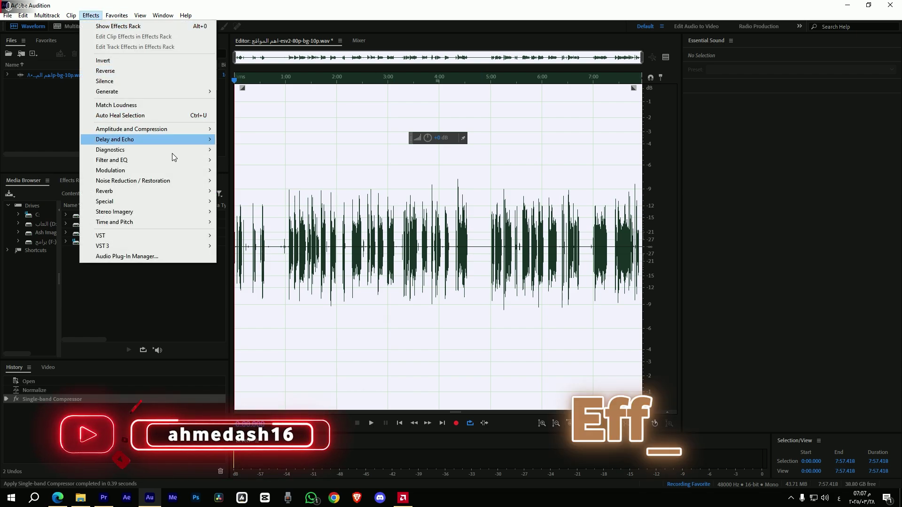
{"action": "mouse_move", "coordinate": [182, 166]}
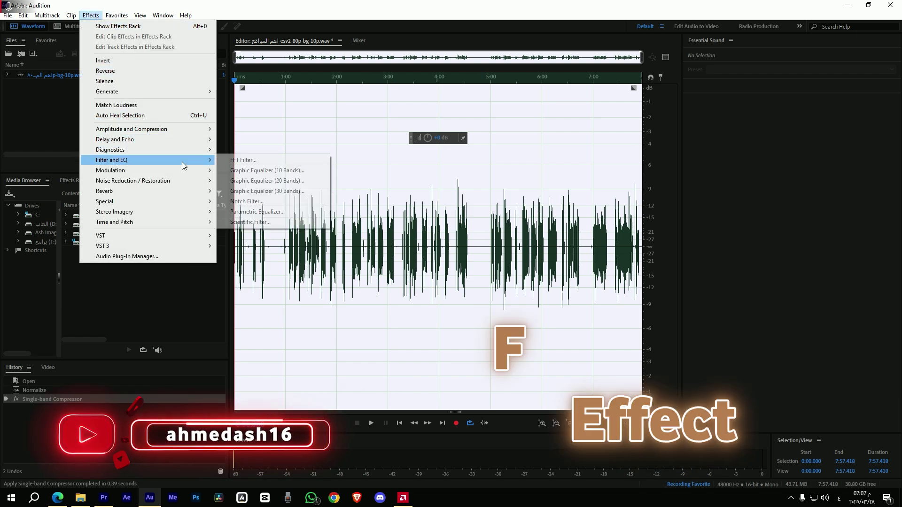
{"action": "left_click", "coordinate": [261, 213]}
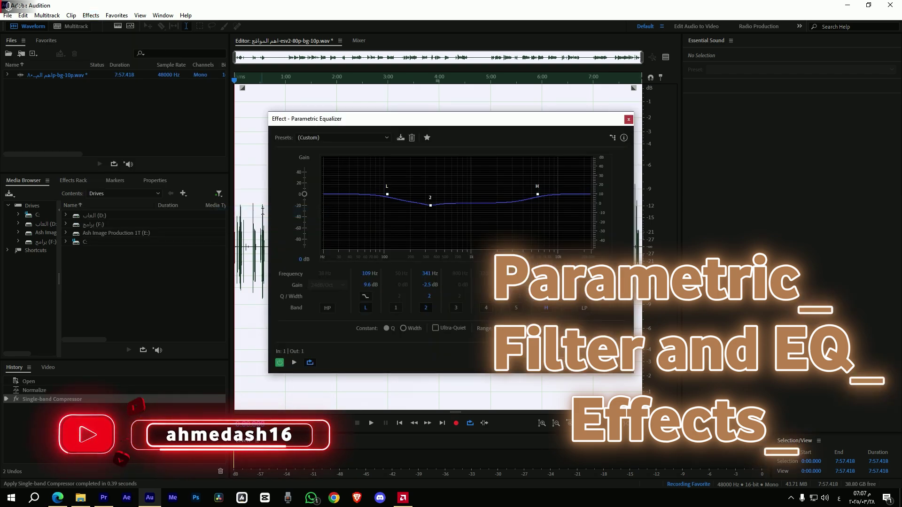
{"action": "left_click", "coordinate": [335, 136]}
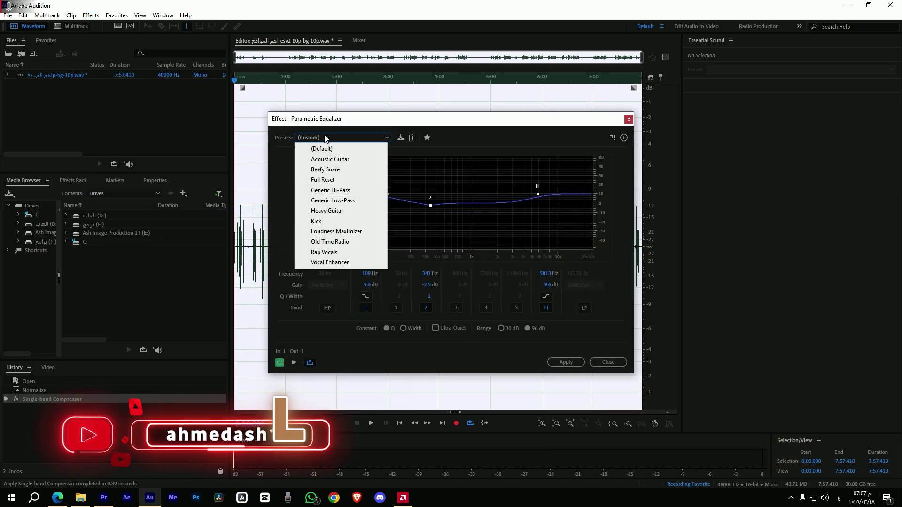
{"action": "left_click", "coordinate": [349, 231]}
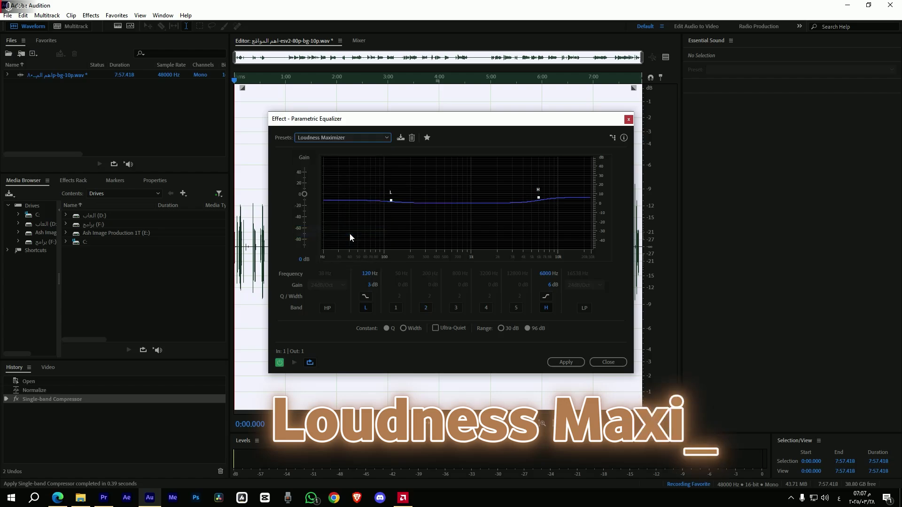
Step: Enable band 2, shape L to about 113 Hz/8.1 dB, band 2 to 381 Hz/-7.6 dB and H to 6034 Hz/10.6 dB, and apply the equalizer
{"action": "left_click", "coordinate": [426, 308]}
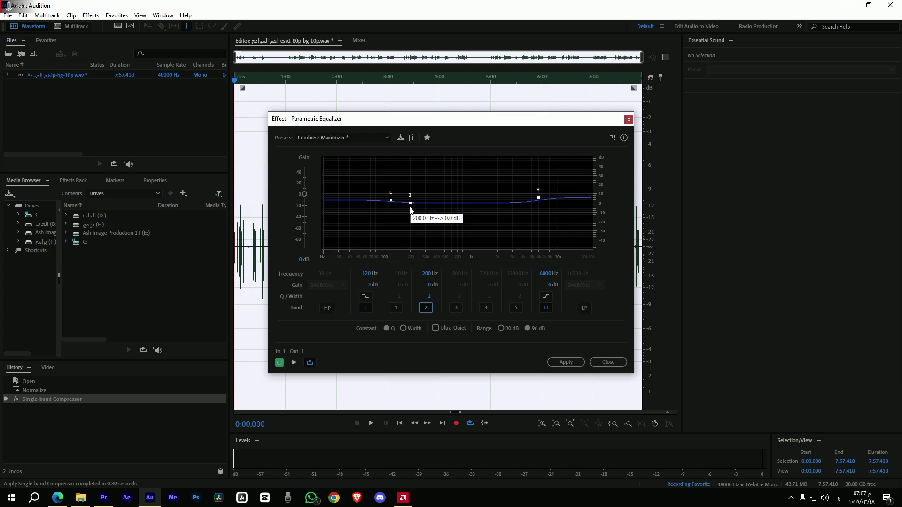
{"action": "left_click_drag", "start_coordinate": [411, 205], "coordinate": [389, 196]}
{"action": "left_click_drag", "start_coordinate": [539, 197], "coordinate": [539, 195]}
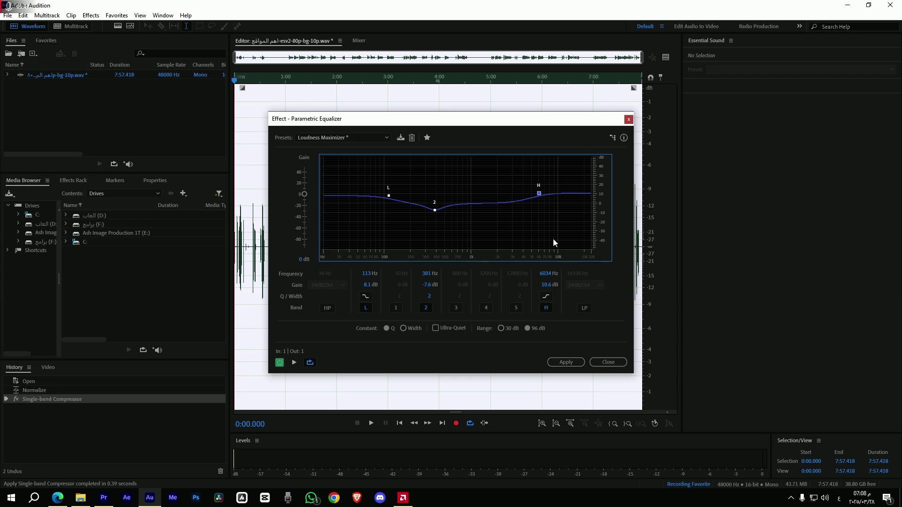
{"action": "left_click", "coordinate": [555, 362]}
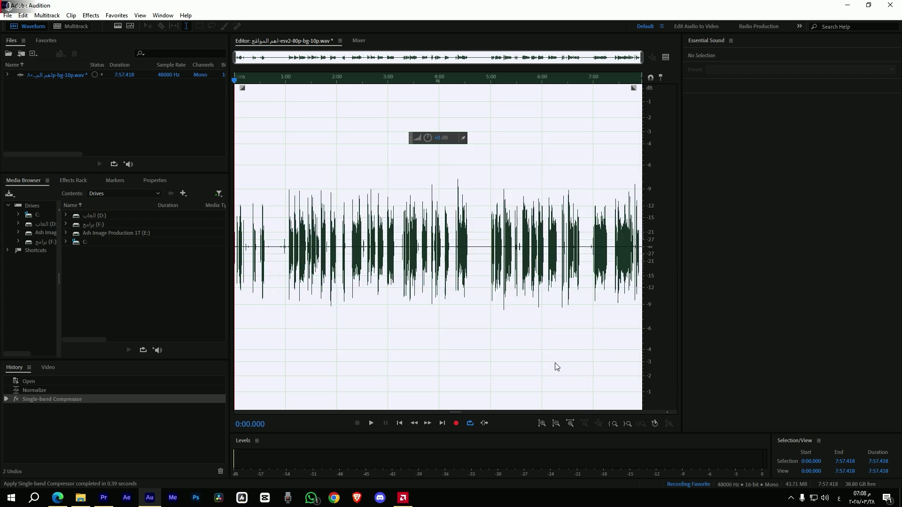
Step: Normalize the whole waveform again, this time to -3 dB
{"action": "left_click", "coordinate": [91, 15]}
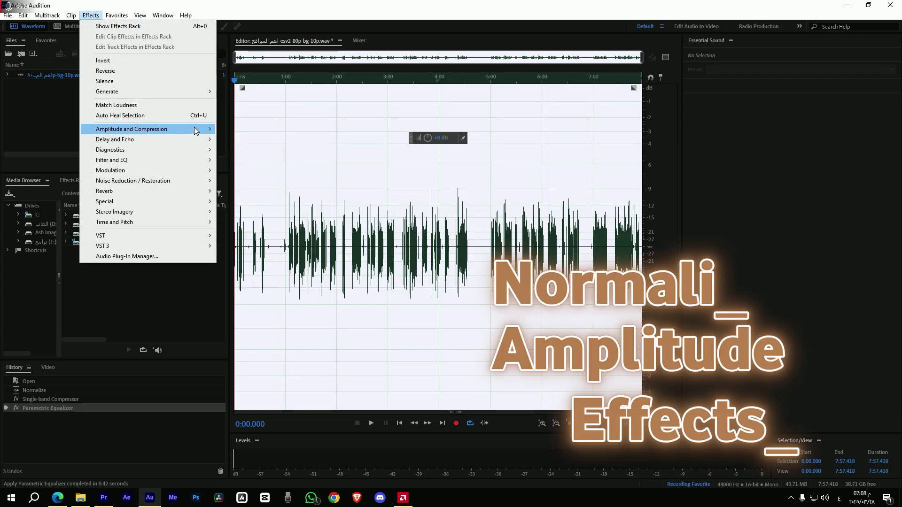
{"action": "mouse_move", "coordinate": [209, 129]}
{"action": "left_click", "coordinate": [271, 223]}
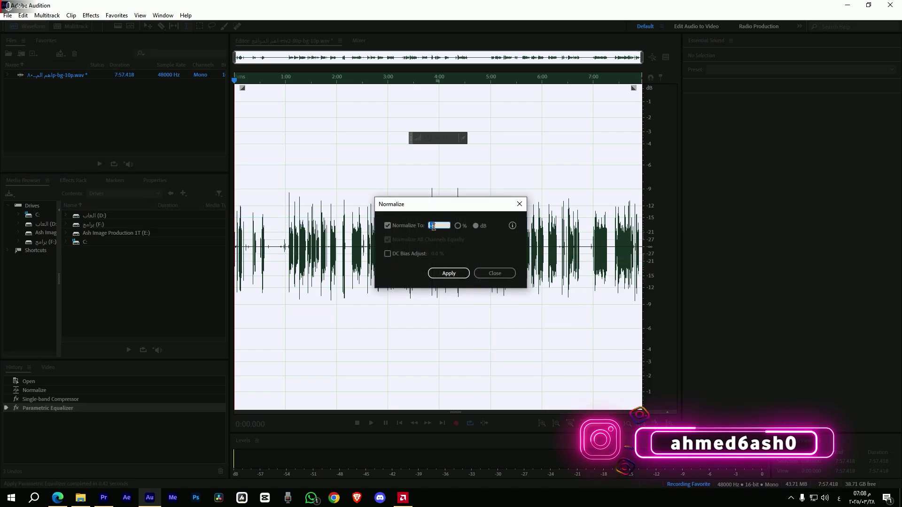
{"action": "type", "text": "-3"}
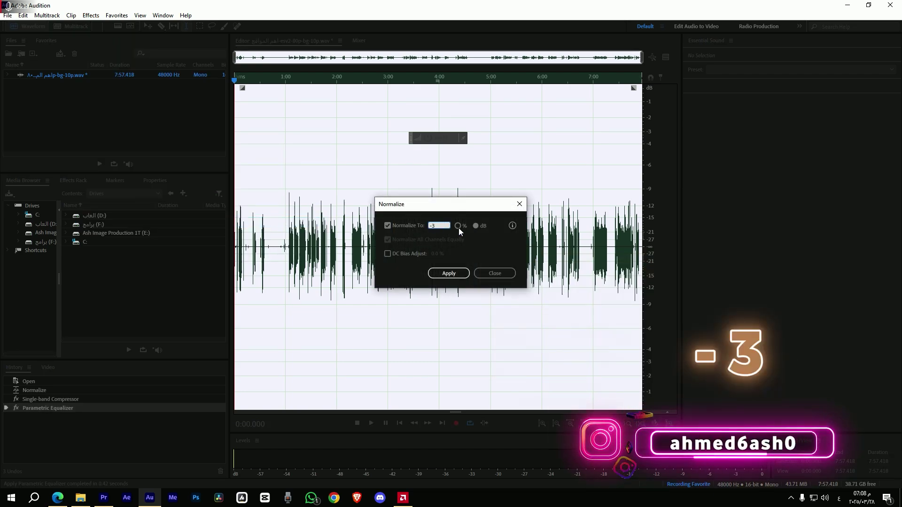
{"action": "left_click", "coordinate": [448, 273]}
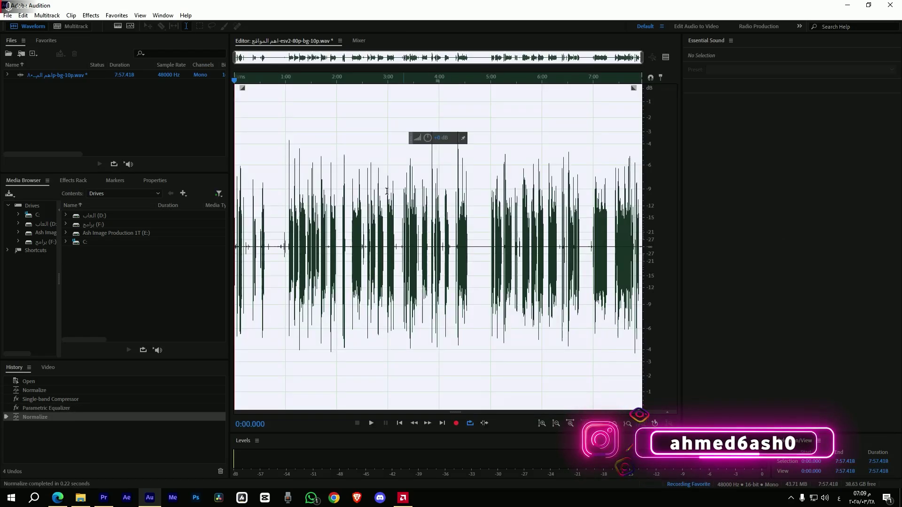
Step: Stop recording the favorite and save it under the name "نت"
{"action": "left_click", "coordinate": [117, 15]}
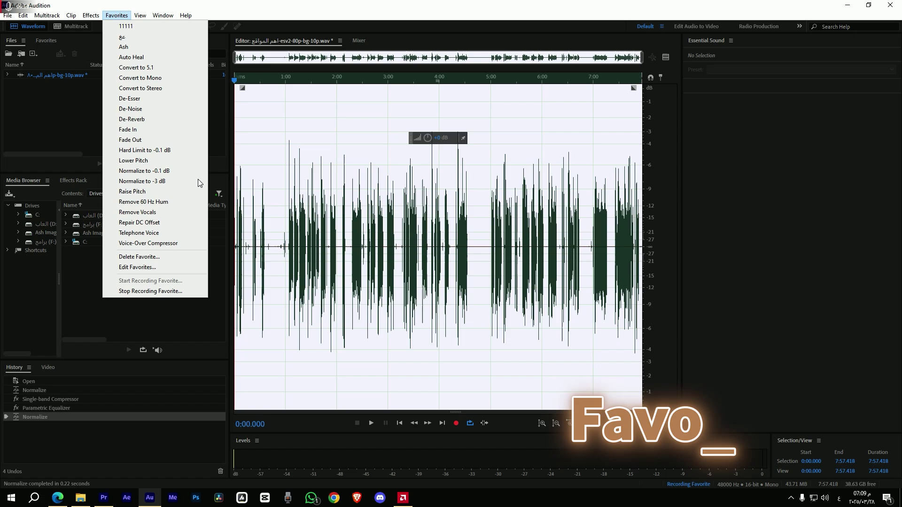
{"action": "left_click", "coordinate": [165, 291]}
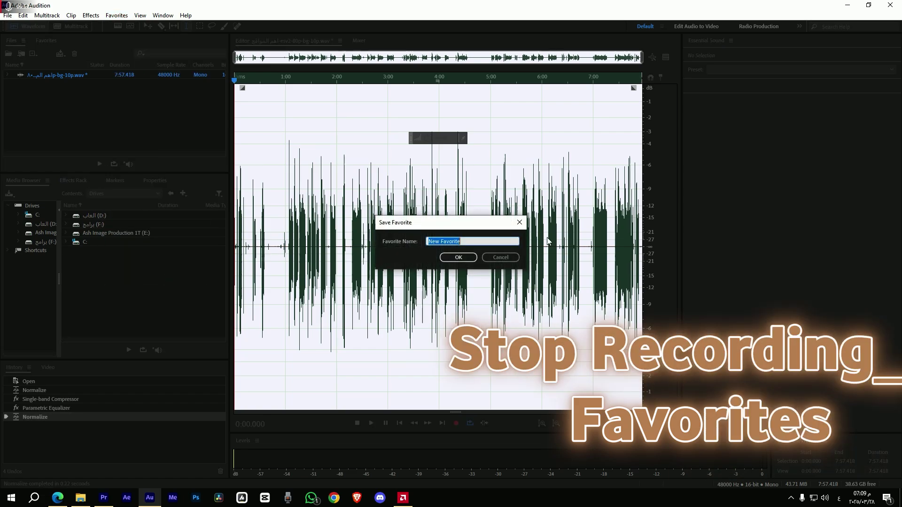
{"action": "key", "text": "BackSpace"}
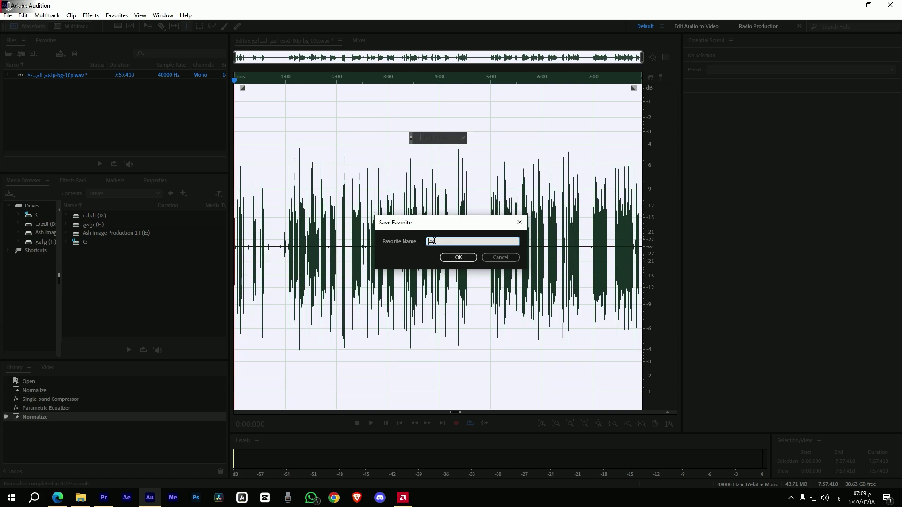
{"action": "left_click", "coordinate": [458, 257]}
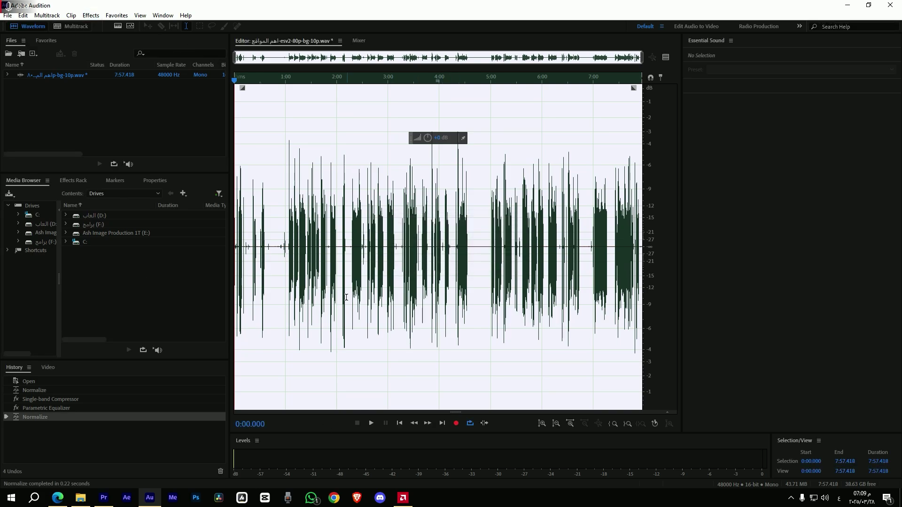
Step: Revert the audio to its opened state, run the Ash favorite on it and save the file
{"action": "left_click", "coordinate": [103, 382]}
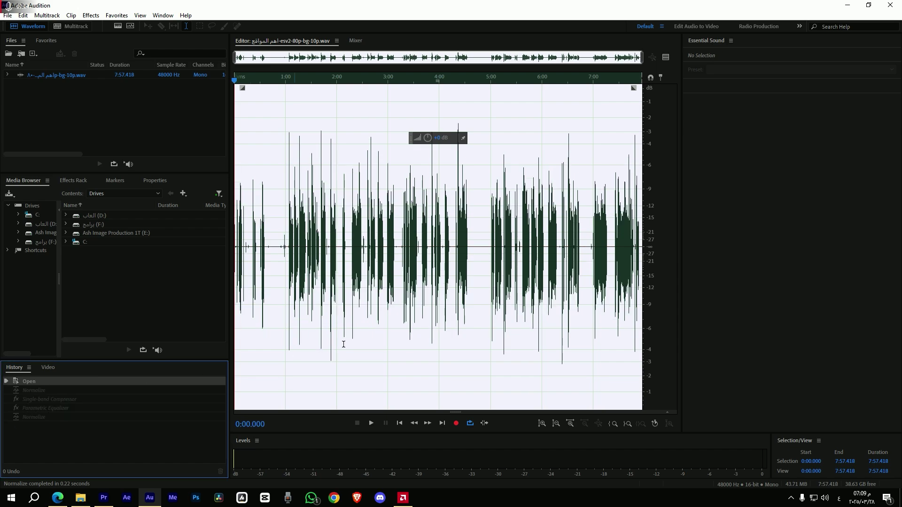
{"action": "left_click", "coordinate": [115, 16]}
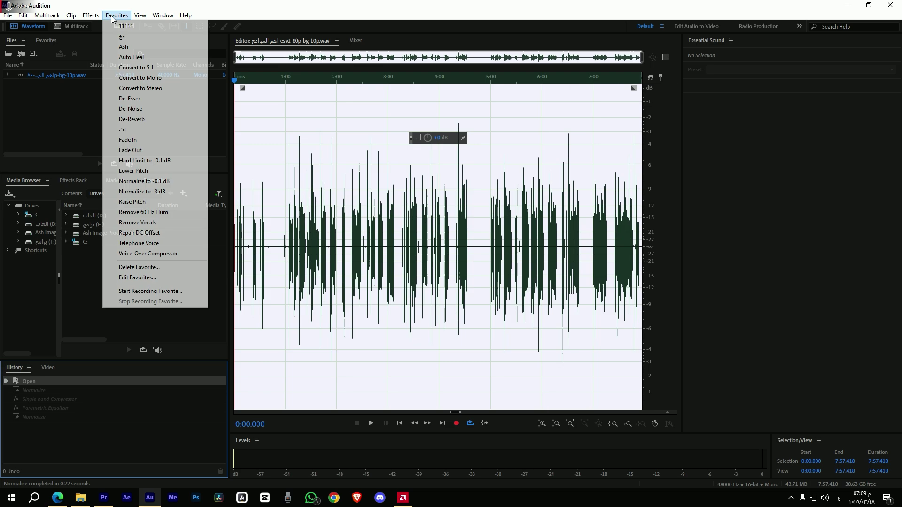
{"action": "left_click", "coordinate": [124, 49]}
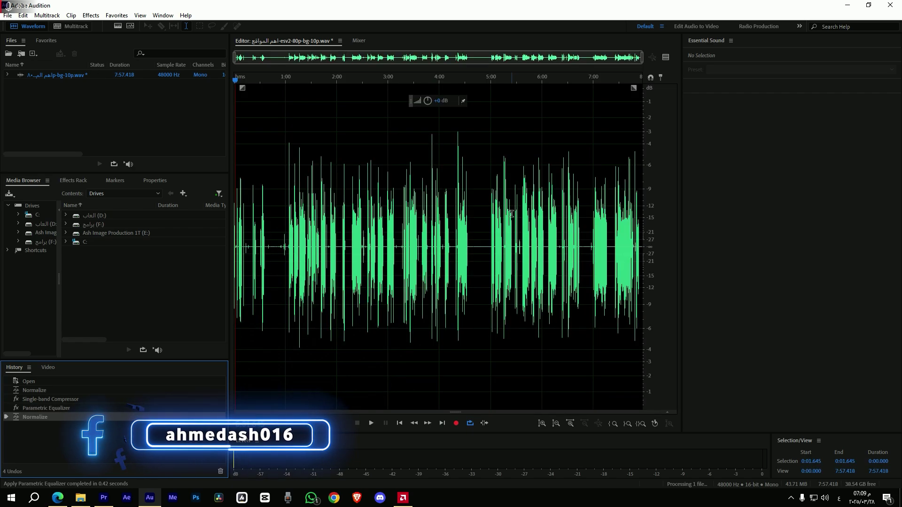
{"action": "key", "text": "ctrl+s"}
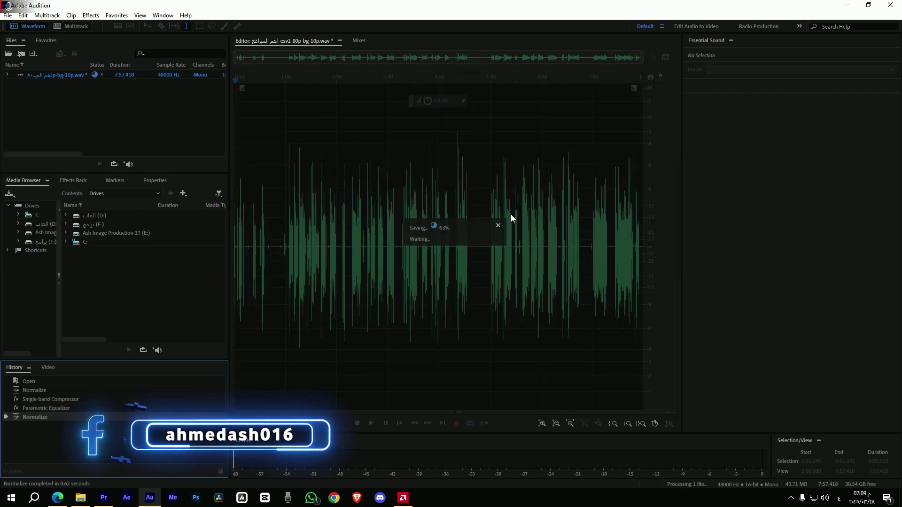
Step: Bring the processed esv2-80p-bg-10p WAV from File Explorer into the Premiere Pro timeline, on audio track A2 at the sequence start
{"action": "key", "text": "alt+Tab"}
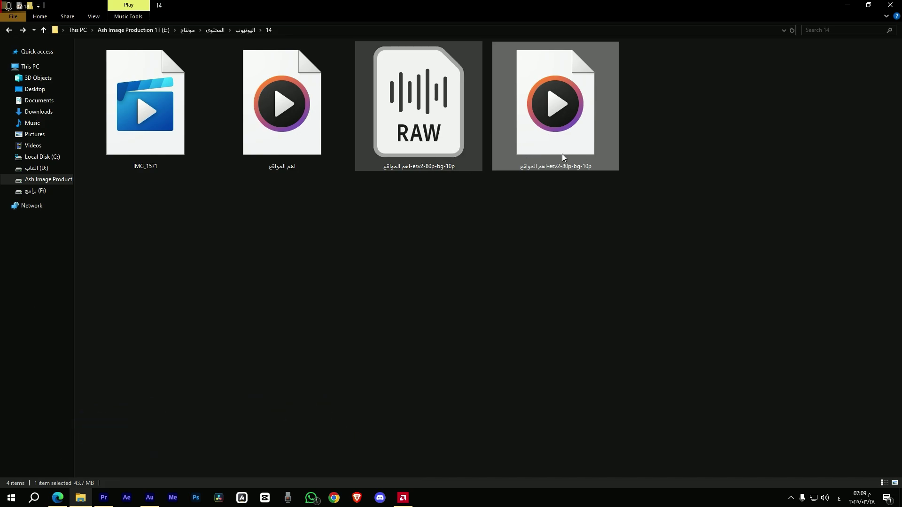
{"action": "left_click_drag", "start_coordinate": [551, 111], "coordinate": [334, 412]}
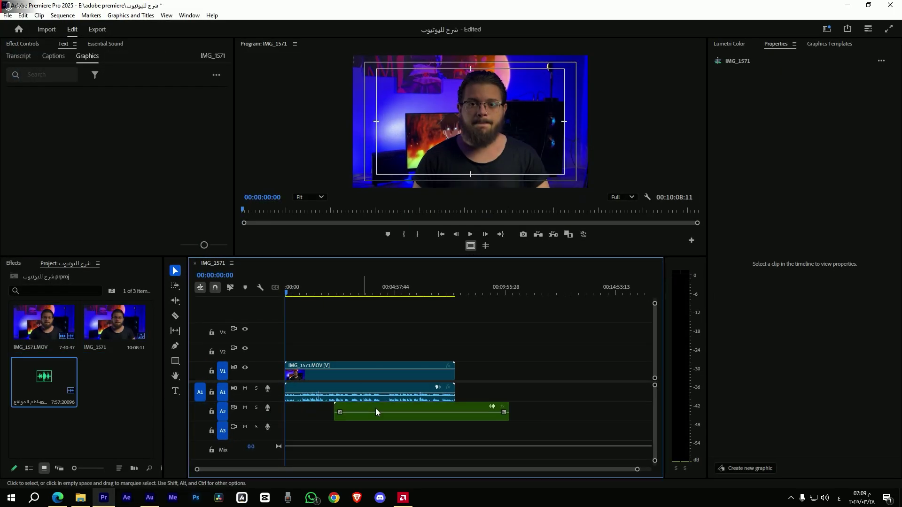
{"action": "left_click_drag", "start_coordinate": [389, 407], "coordinate": [342, 405]}
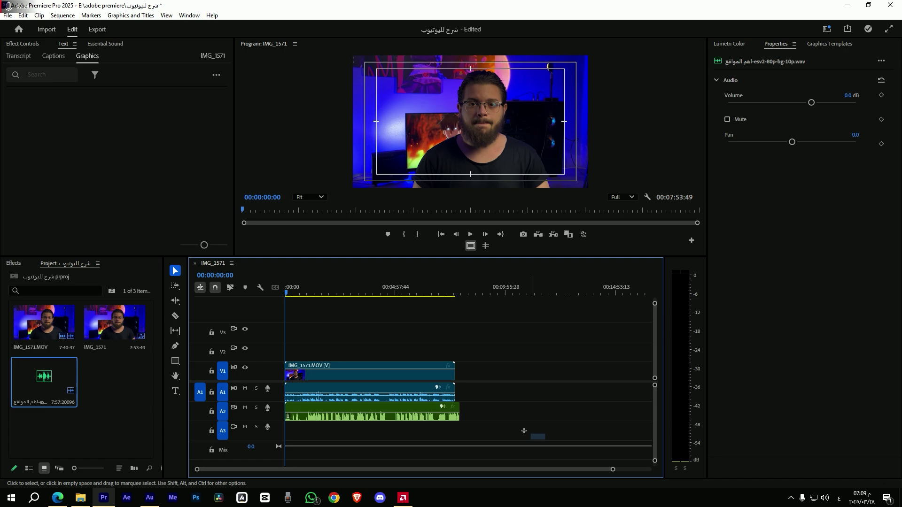
Step: Synchronize the IMG_1571.MOV clip and the processed audio clip by audio track channel 1
{"action": "left_click_drag", "start_coordinate": [545, 439], "coordinate": [324, 354]}
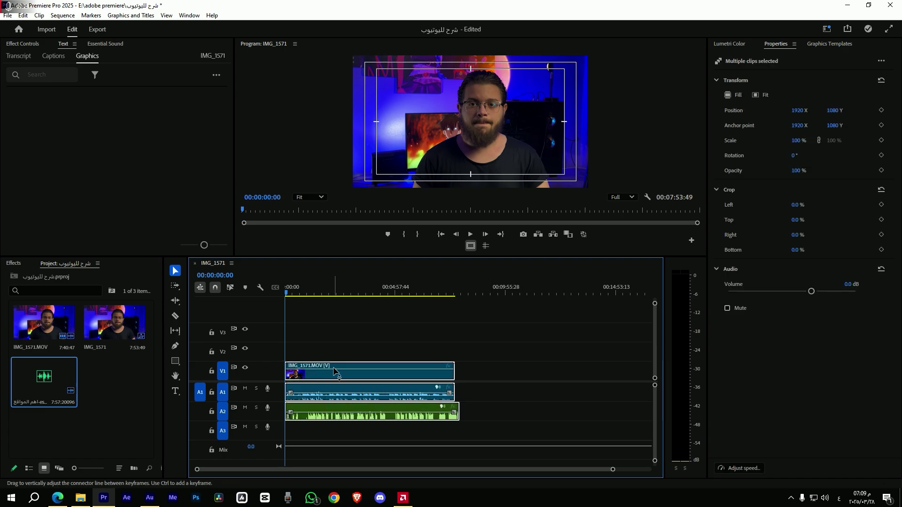
{"action": "right_click", "coordinate": [369, 375]}
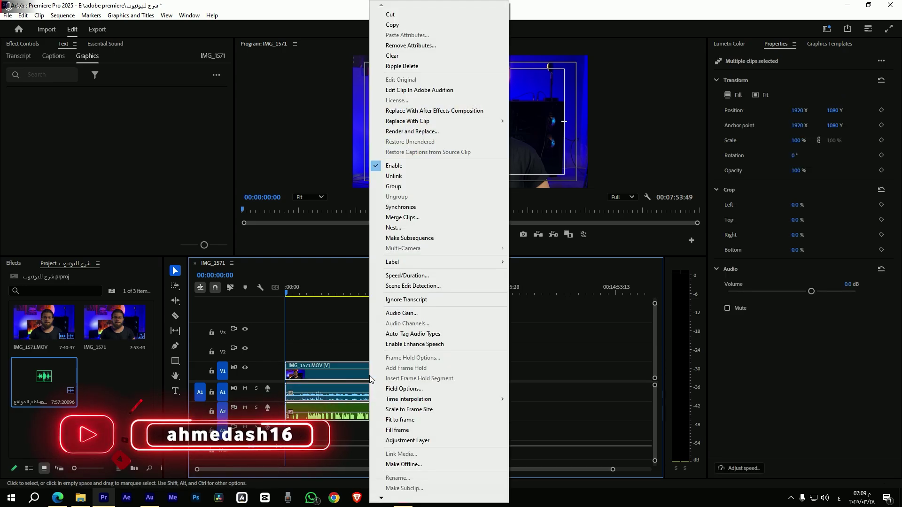
{"action": "left_click", "coordinate": [423, 207]}
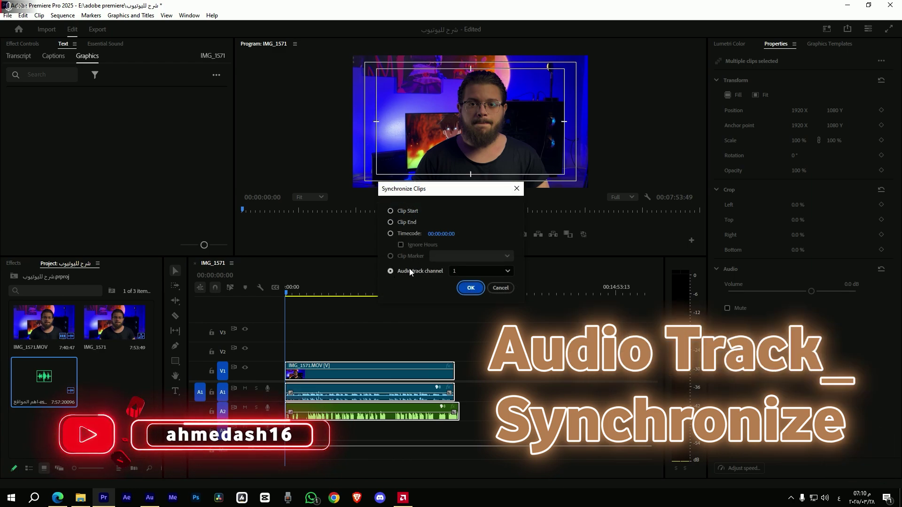
{"action": "left_click", "coordinate": [477, 270]}
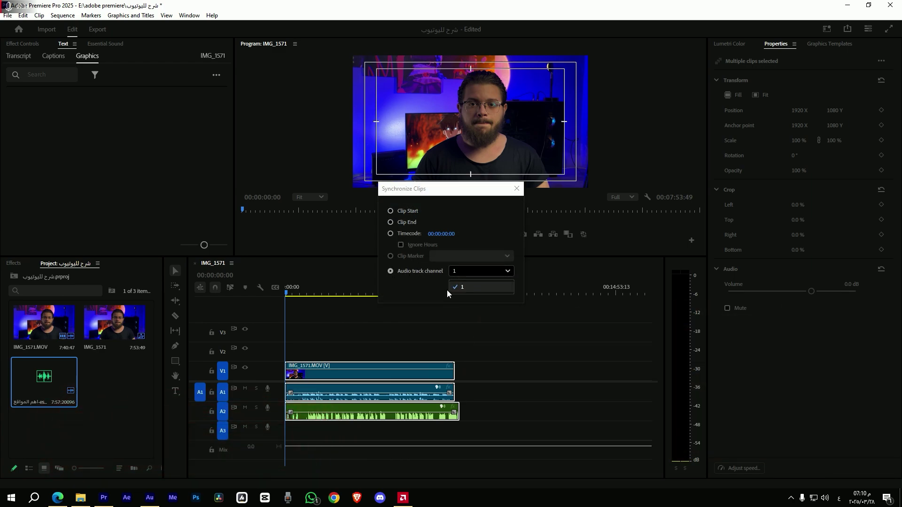
{"action": "left_click", "coordinate": [471, 288]}
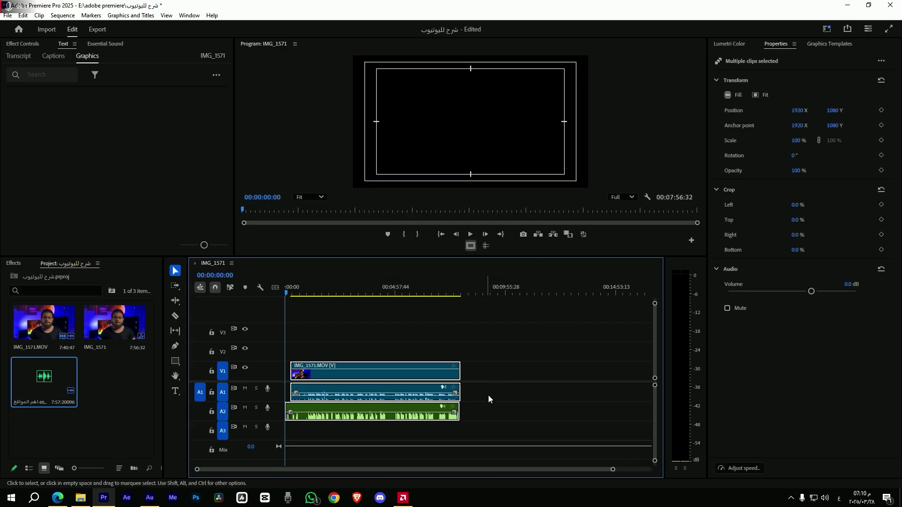
Step: Trim the end of the IMG_1571.MOV clip to match the end of the processed audio on A2
{"action": "scroll", "coordinate": [478, 414], "scroll_direction": "up", "scroll_amount": 3}
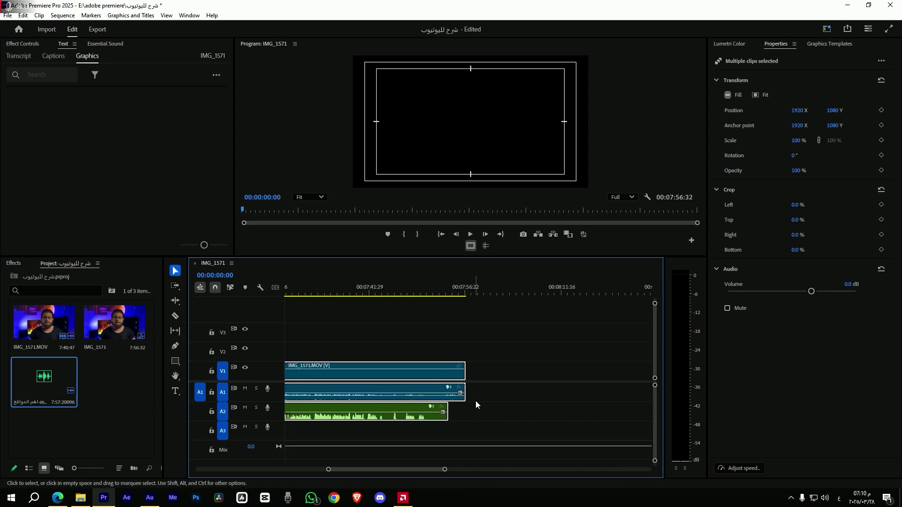
{"action": "left_click", "coordinate": [496, 398]}
{"action": "left_click_drag", "start_coordinate": [464, 375], "coordinate": [451, 374]}
Step: Trim the start of the A2 audio to the video's first frame and delete the empty gap before the clips
{"action": "scroll", "coordinate": [343, 365], "scroll_direction": "down", "scroll_amount": 5}
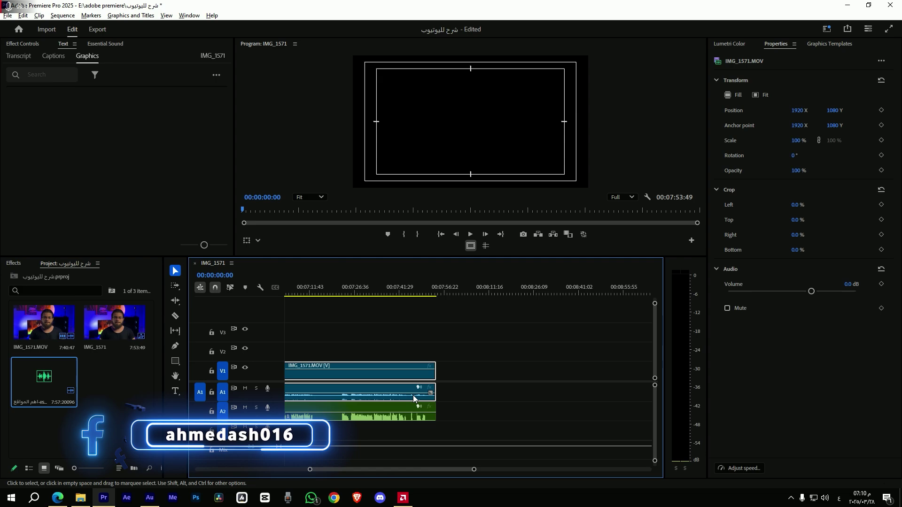
{"action": "scroll", "coordinate": [344, 365], "scroll_direction": "up", "scroll_amount": 5}
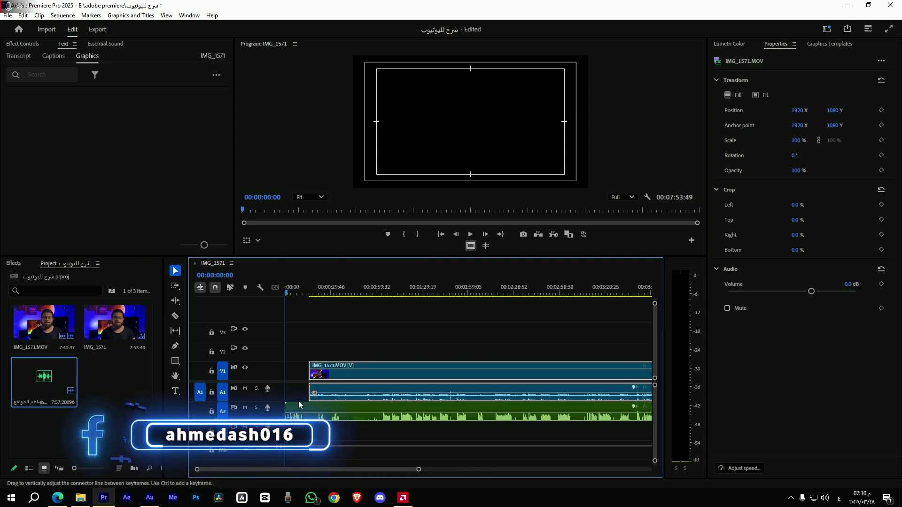
{"action": "left_click_drag", "start_coordinate": [288, 413], "coordinate": [304, 413]}
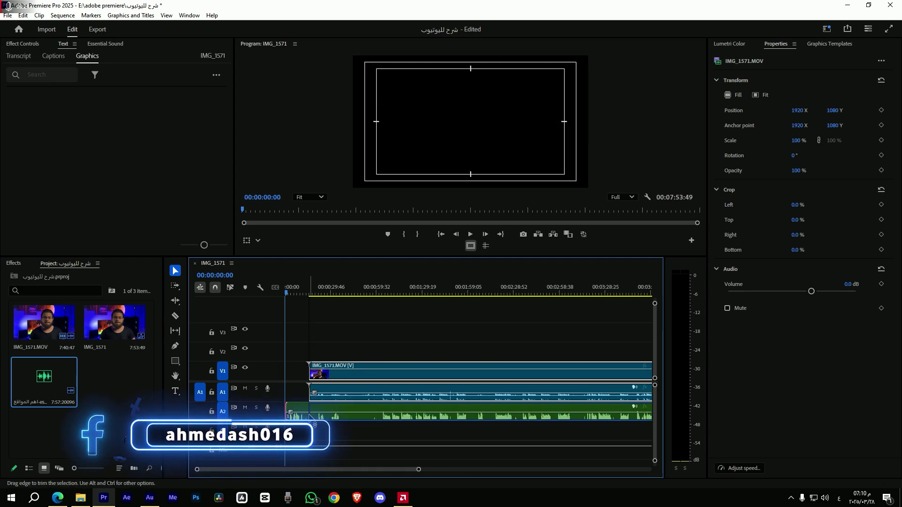
{"action": "left_click", "coordinate": [297, 399]}
{"action": "key", "text": "Delete"}
Step: Delete the camera's original audio from A1 and move the processed audio up to A1 in its place
{"action": "scroll", "coordinate": [375, 392], "scroll_direction": "down", "scroll_amount": 3}
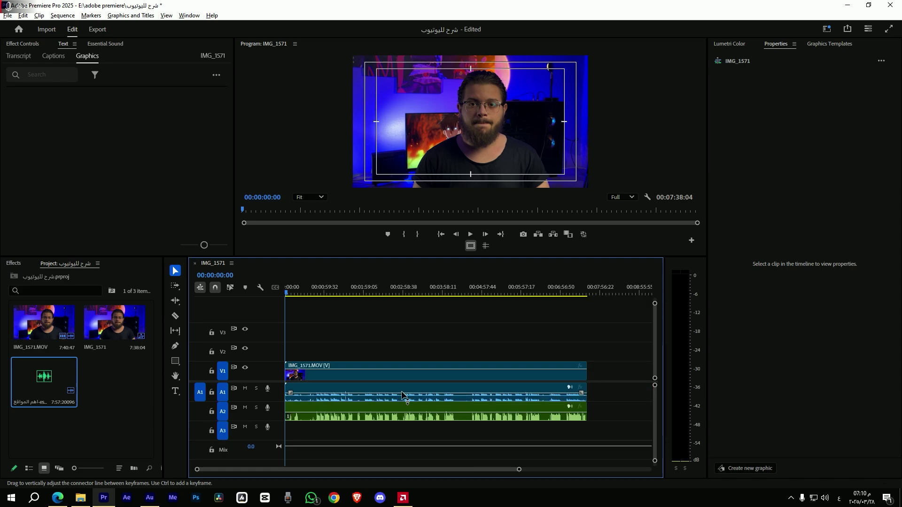
{"action": "key", "text": "Delete"}
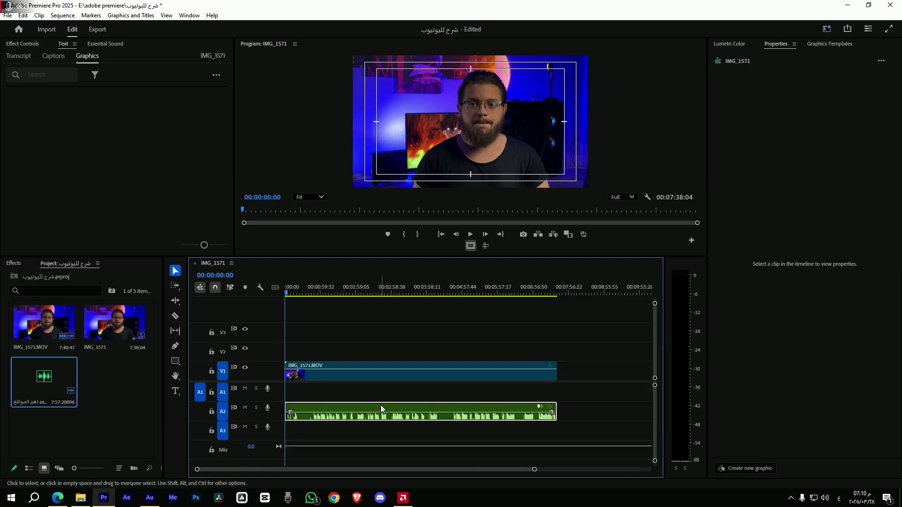
{"action": "key", "text": "alt+Up"}
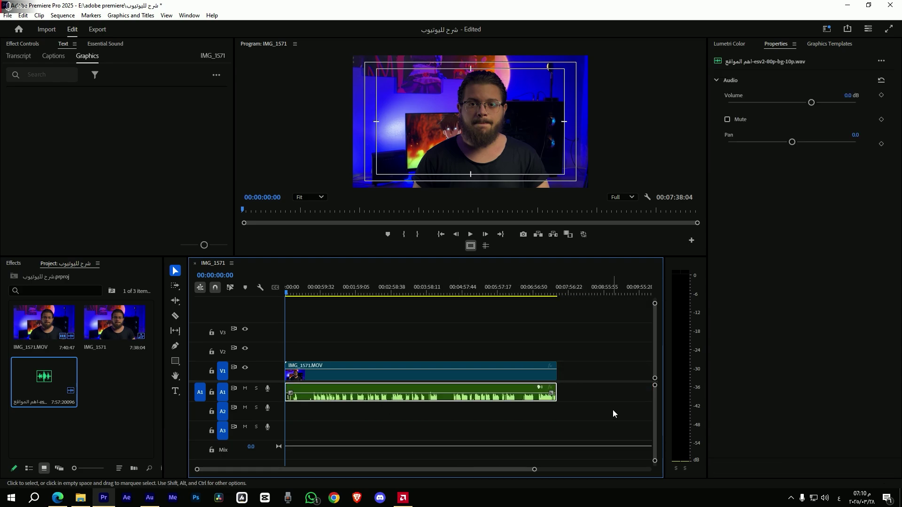
Step: Nest the video clip and the processed audio together as Nested Sequence 02
{"action": "left_click", "coordinate": [367, 364], "text": "shift"}
{"action": "right_click", "coordinate": [380, 378]}
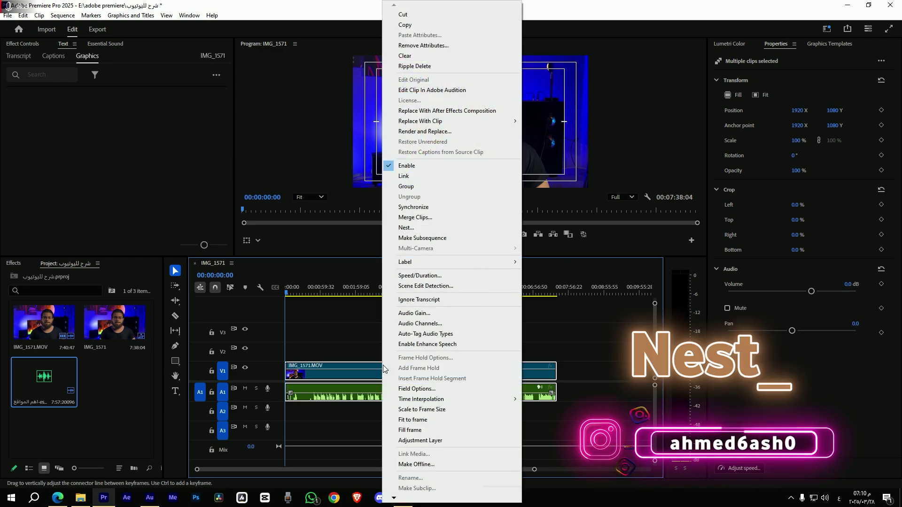
{"action": "left_click", "coordinate": [427, 229]}
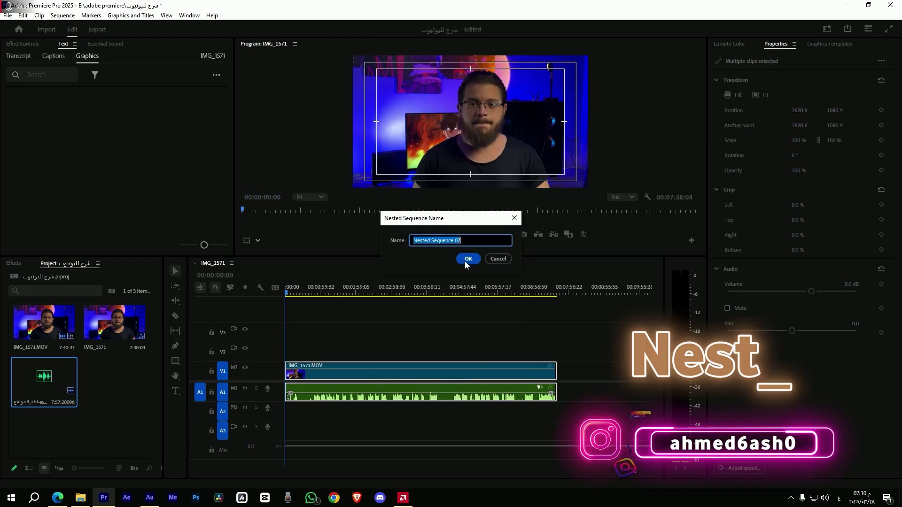
{"action": "left_click", "coordinate": [464, 261]}
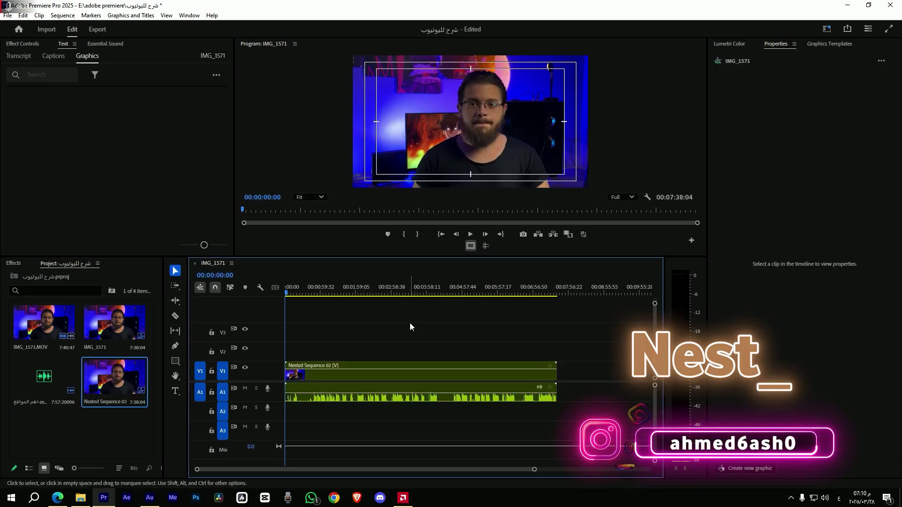